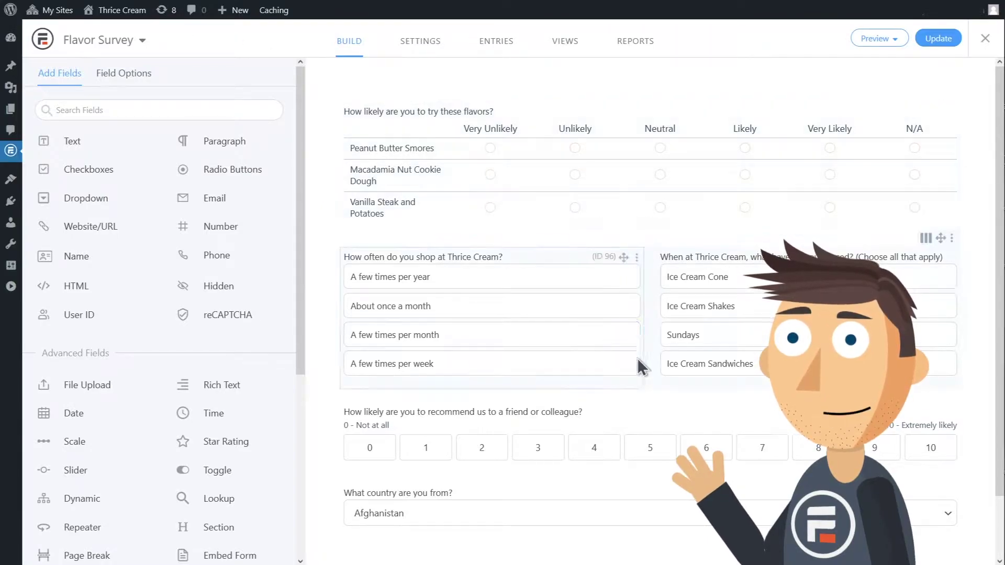
# - Review the country dropdown's full option list in Bulk Edit Options, then close the editor
pyautogui.click(565, 505)
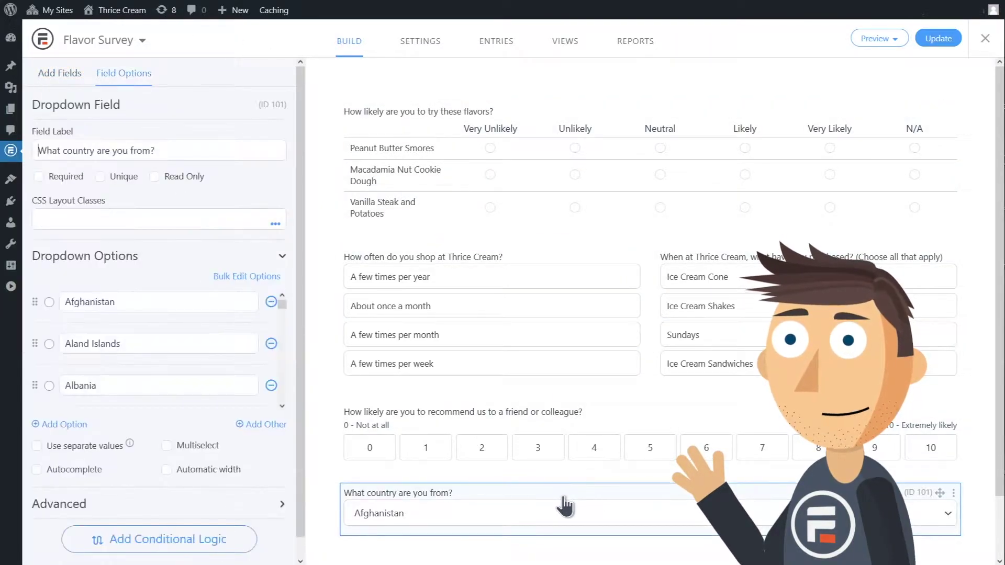
pyautogui.click(247, 276)
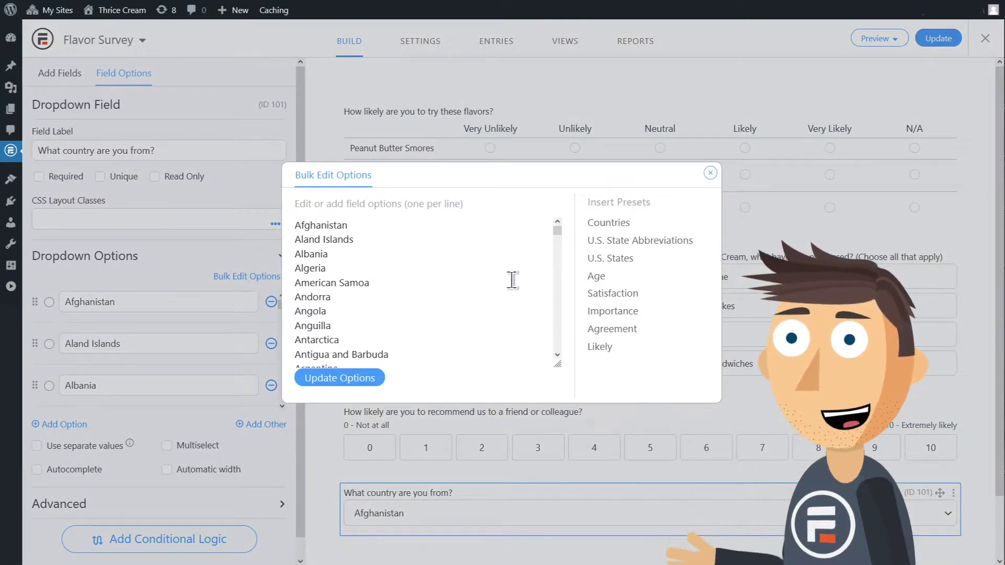
pyautogui.click(710, 174)
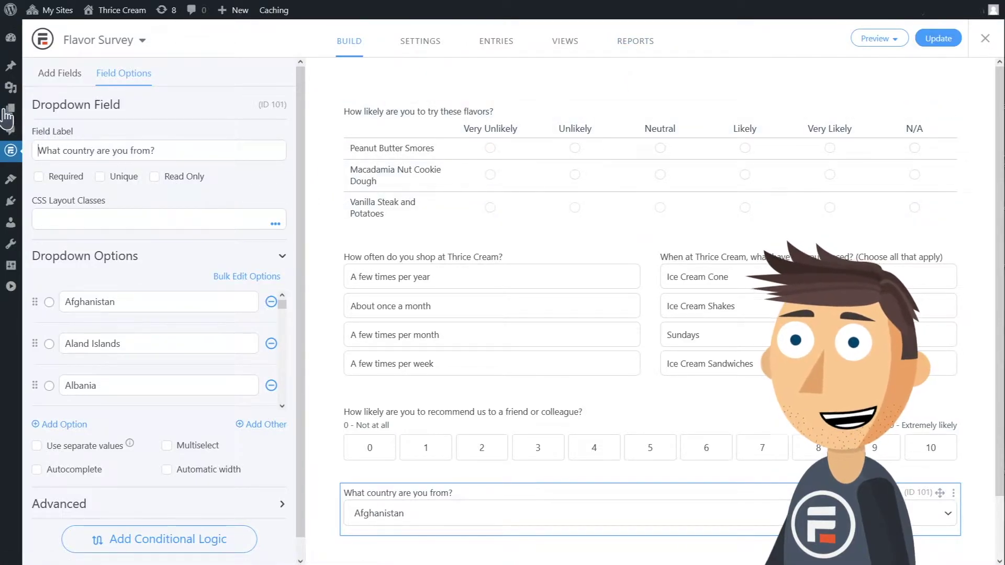
# - Start a page titled 'Graphs' with a Shortcode block: [frm-graph id="96" type="pie" width="100%" show_key="1"]
pyautogui.moveTo(10, 108)
pyautogui.click(50, 149)
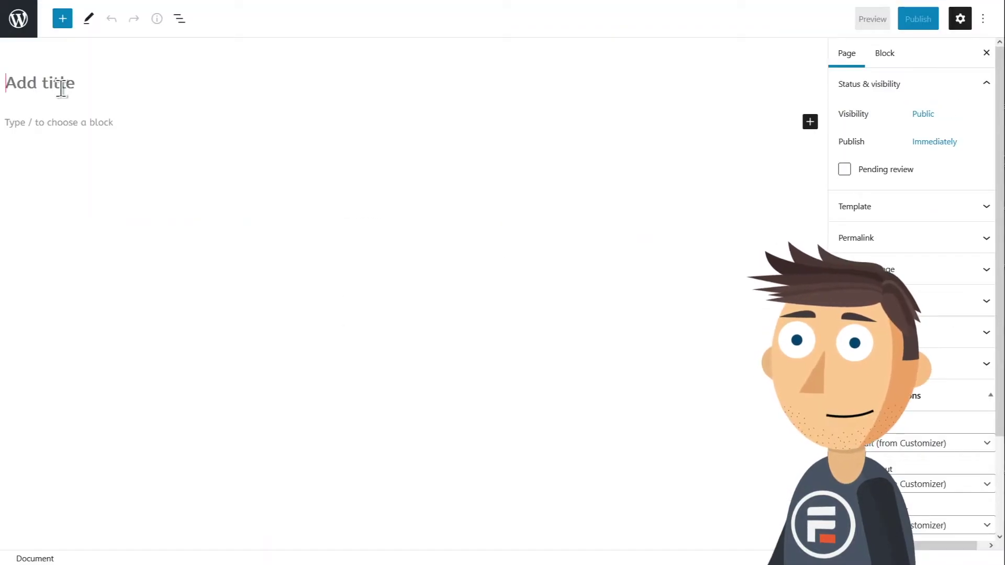
pyautogui.write('Graphs')
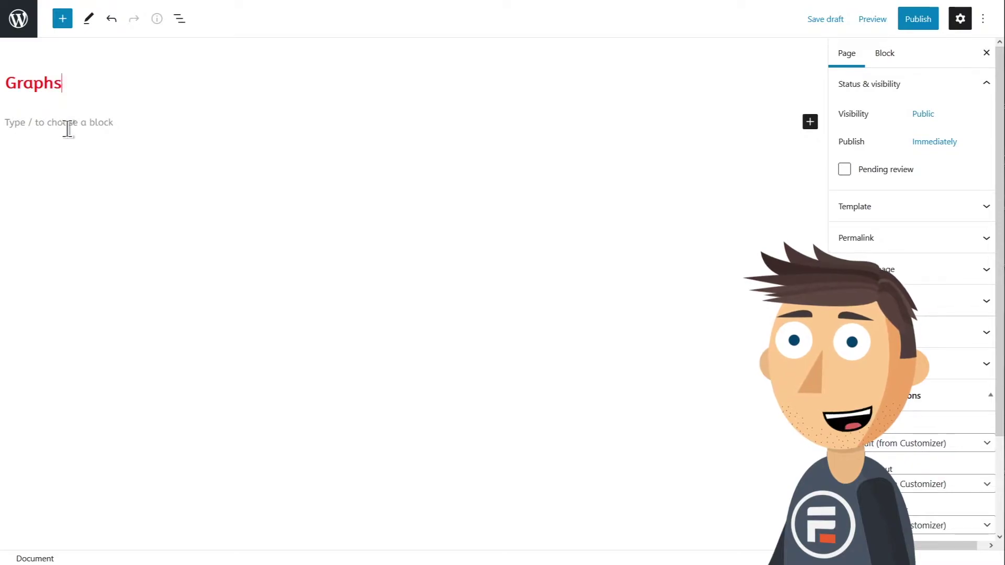
pyautogui.click(809, 122)
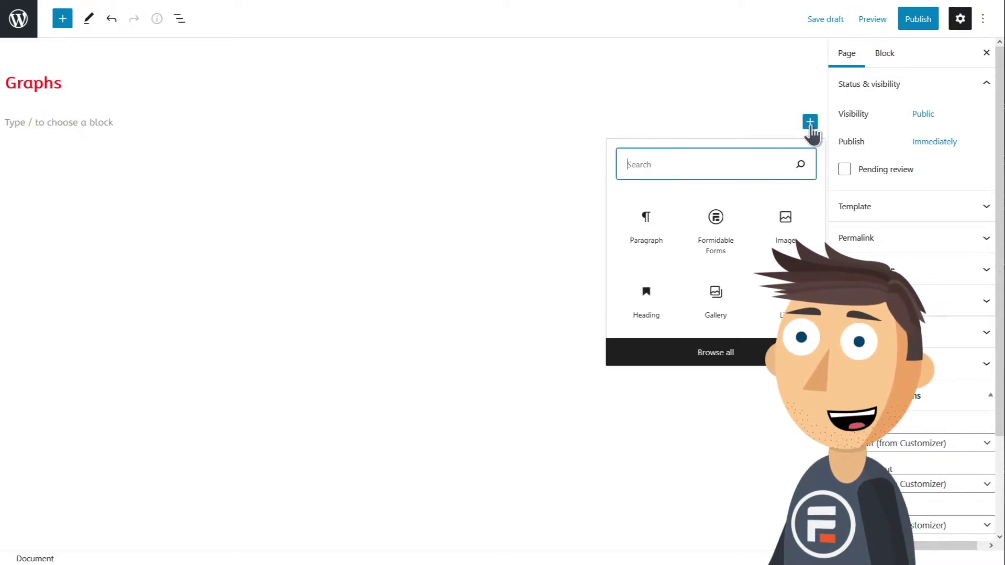
pyautogui.write('shor')
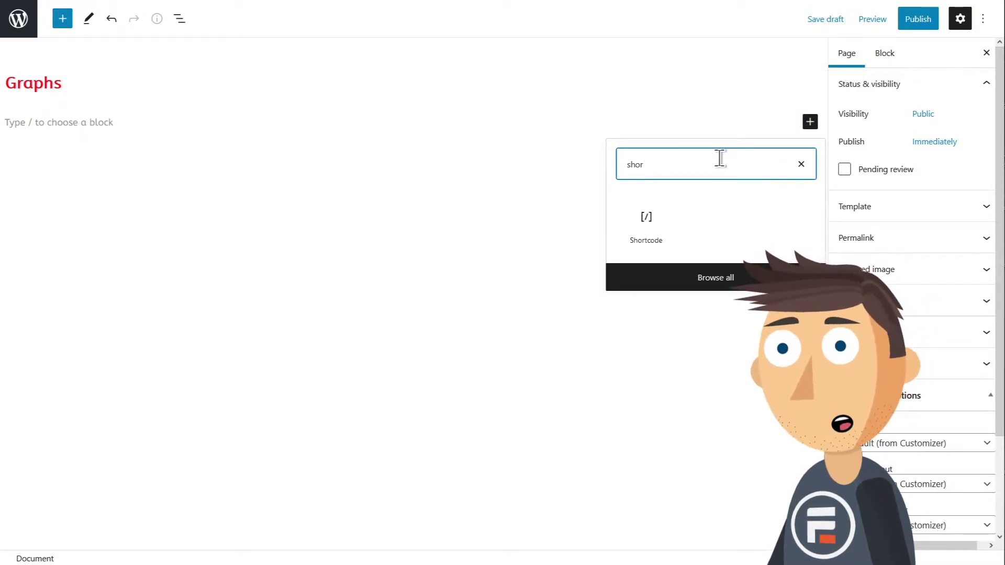
pyautogui.click(638, 224)
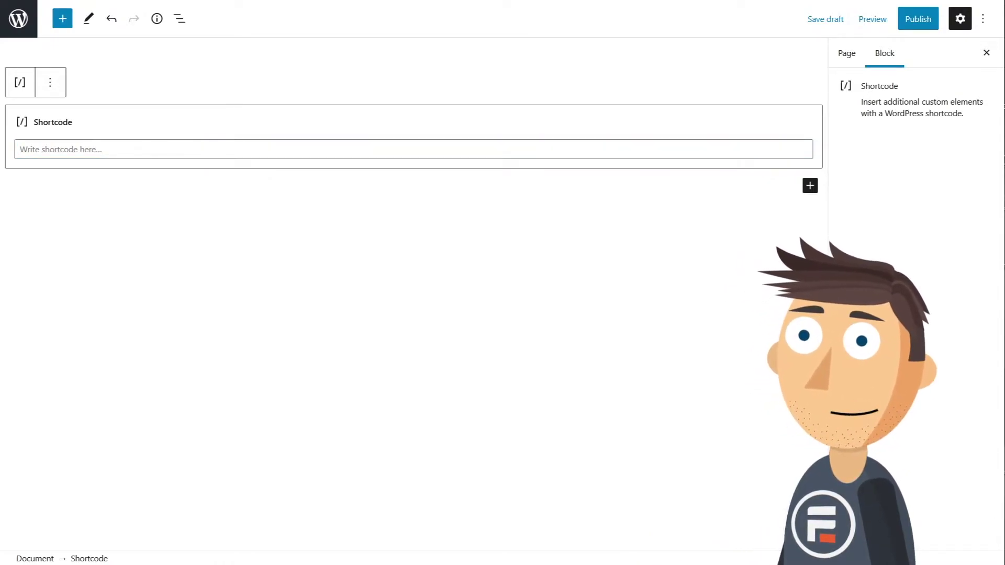
pyautogui.click(105, 148)
pyautogui.write('[frm-graph id="96" type="pie" width="100%" show_key="1"]')
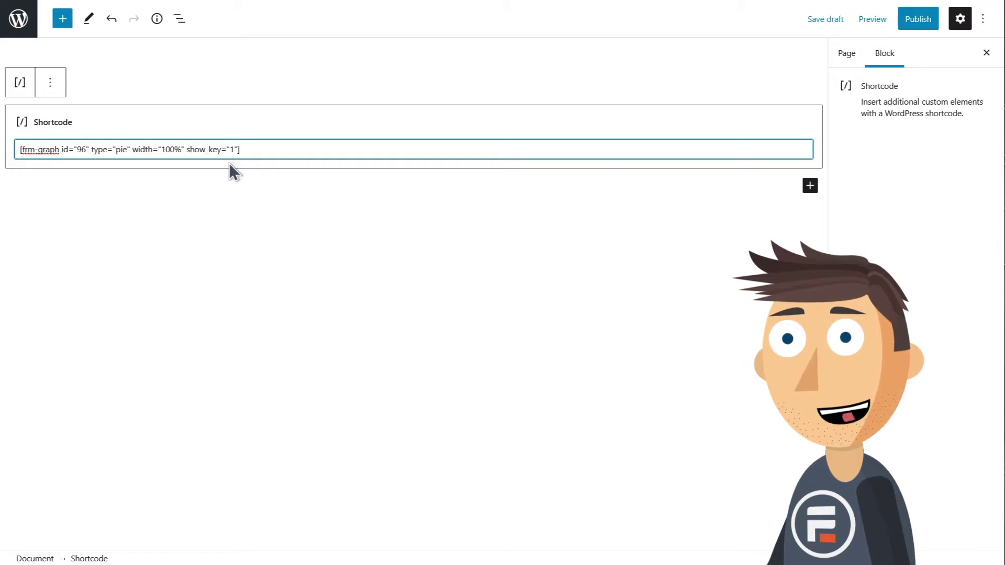
pyautogui.click(807, 191)
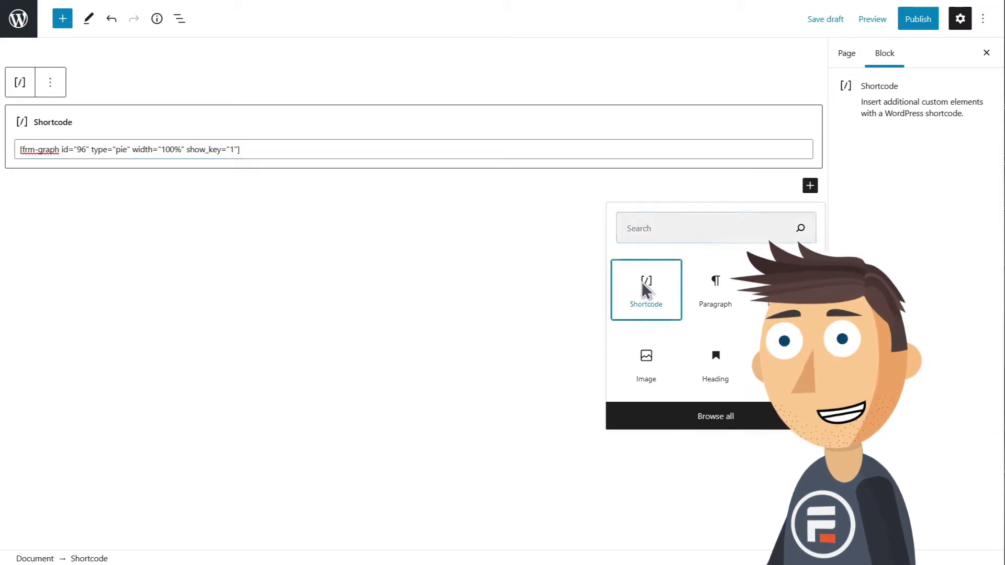
# - Insert a second Shortcode block with the geo world-map graph of field 101 coloured #5F8DFF
pyautogui.click(641, 282)
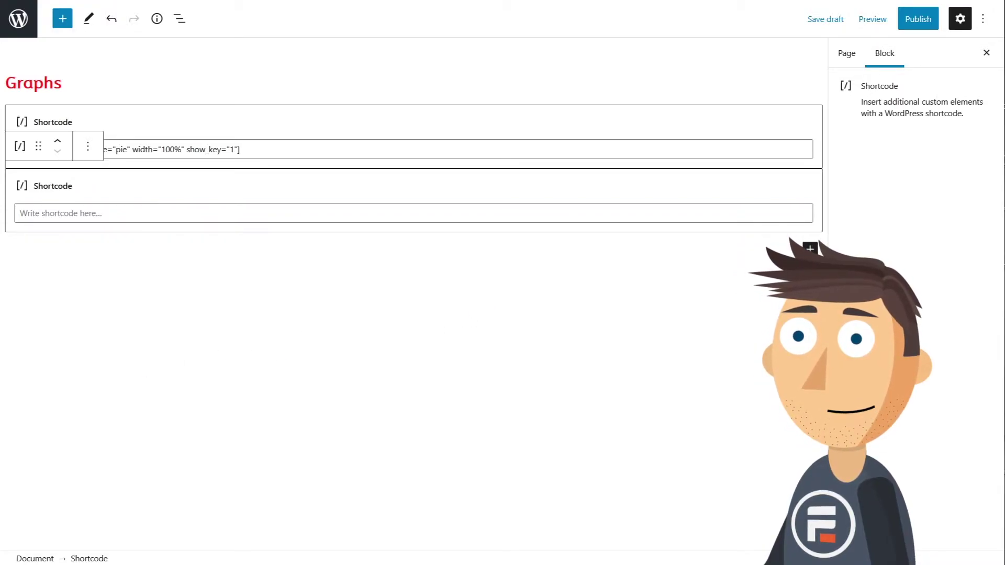
pyautogui.write('[frm-graph id="101" type="geo" width="100%" colors="#5F8DFF"]')
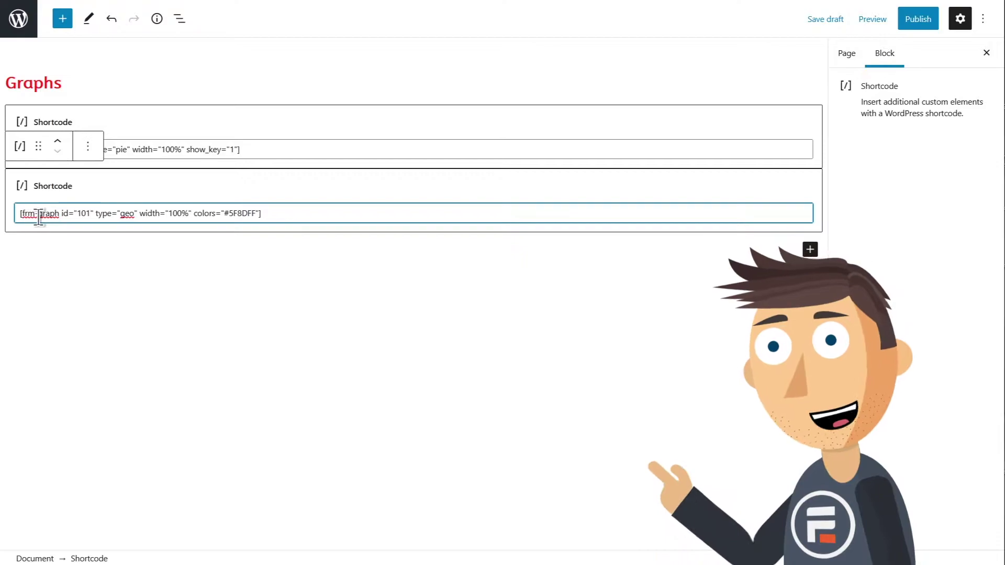
pyautogui.click(66, 240)
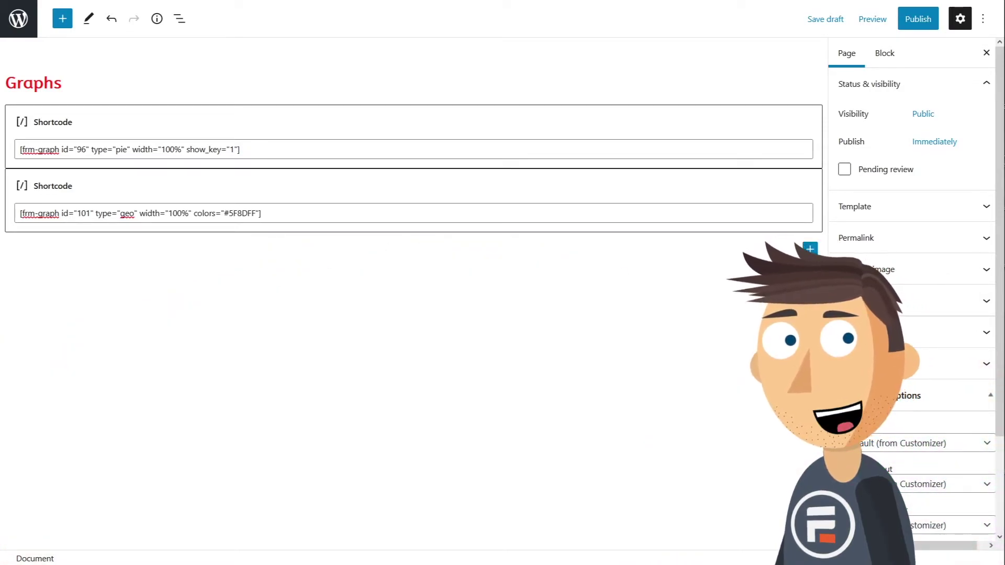
# - Add a third Shortcode block: a column graph of field 95 filtered to field 96's 'A few times per week'
pyautogui.click(810, 247)
pyautogui.click(647, 350)
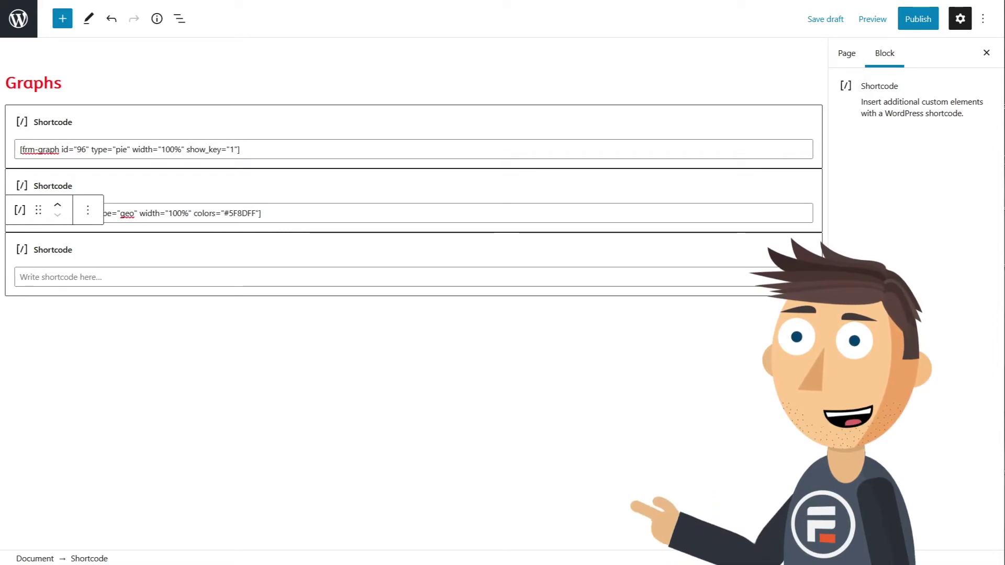
pyautogui.click(57, 278)
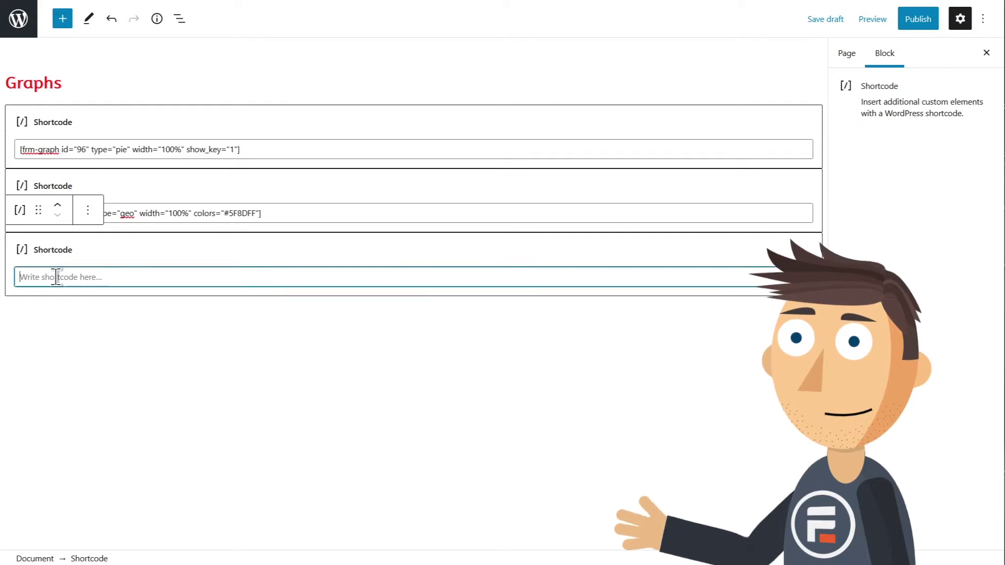
pyautogui.write('[frm-graph id="95" type="column" 96="A few times per week" width="100%"]')
pyautogui.click(41, 315)
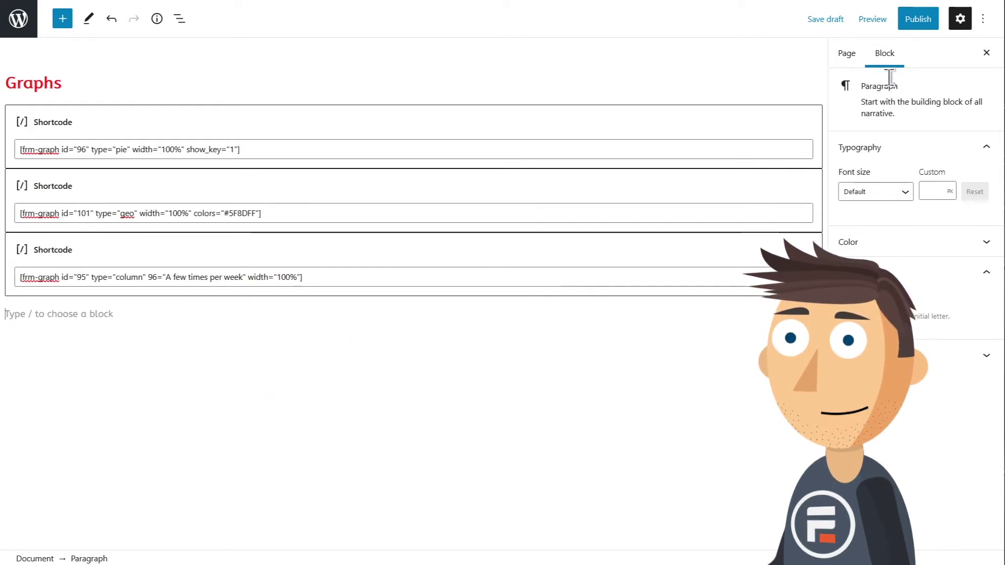
# - Preview the Graphs page in a new tab and scroll through the pie, map and column charts
pyautogui.click(871, 25)
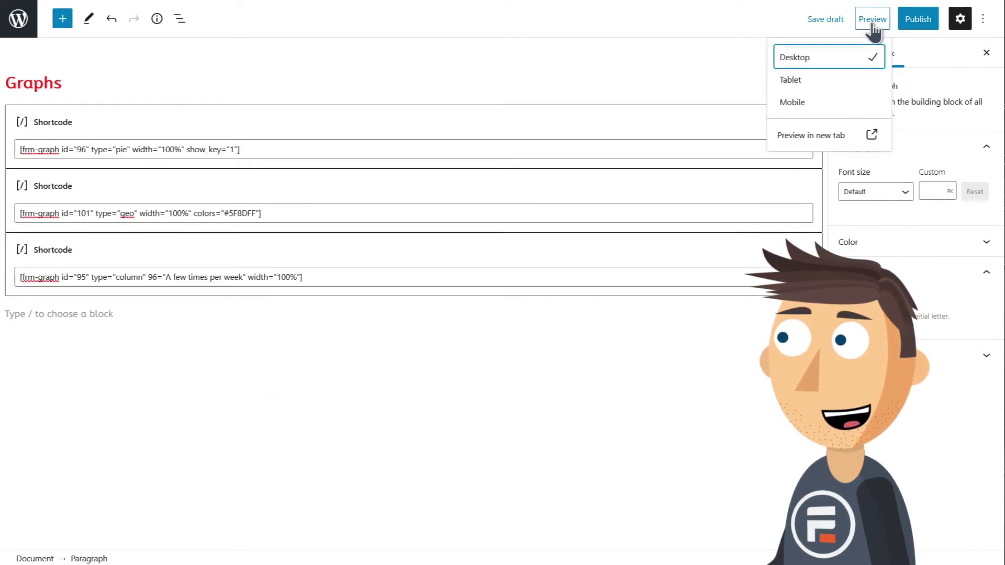
pyautogui.click(796, 131)
pyautogui.scroll(-3, 612, 319)
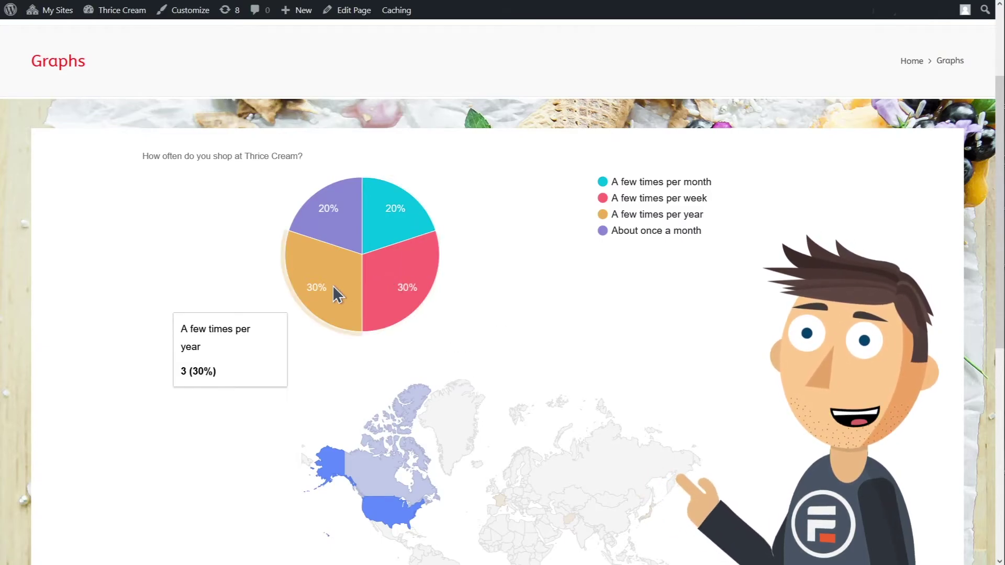
pyautogui.moveTo(330, 224)
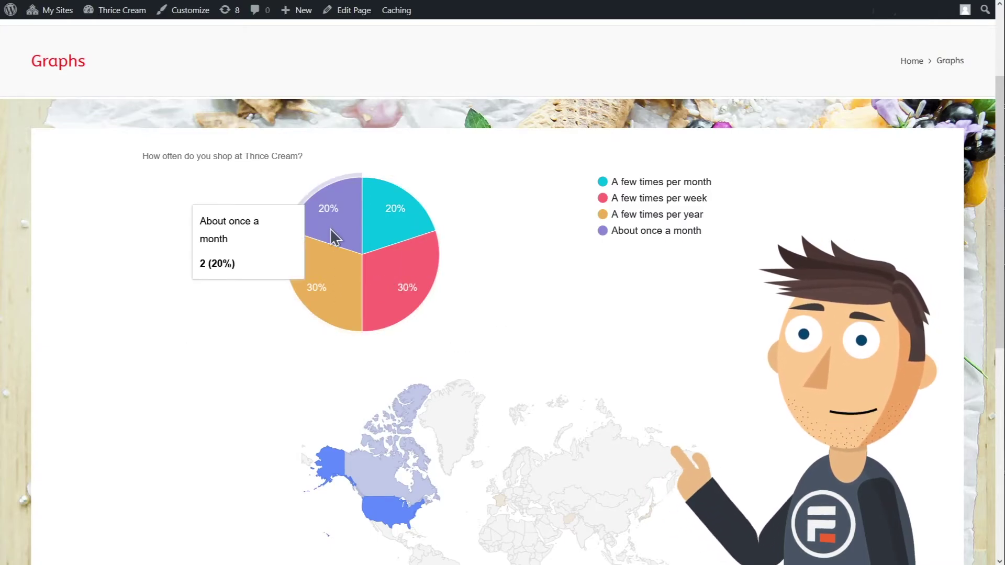
pyautogui.scroll(-3, 523, 296)
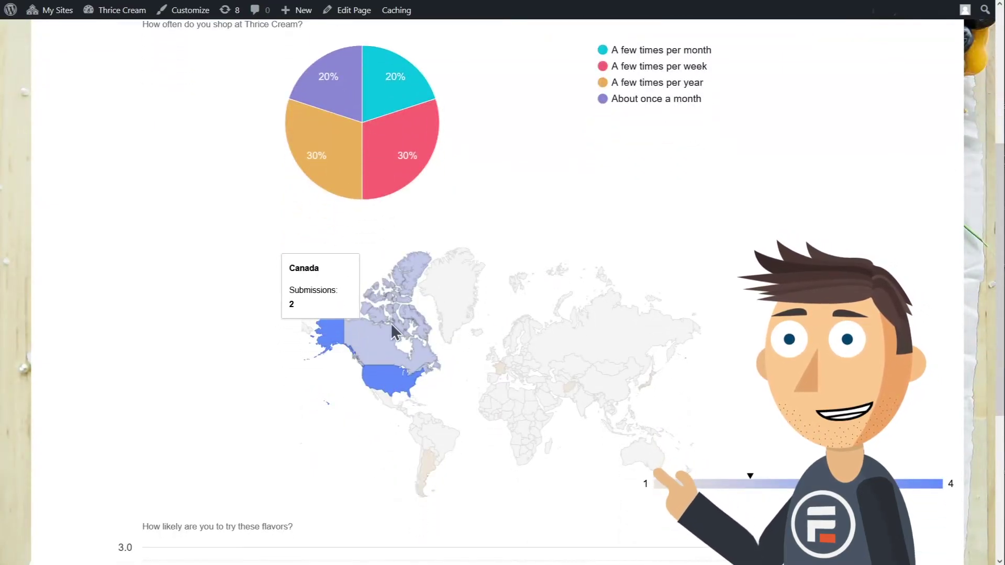
pyautogui.moveTo(390, 379)
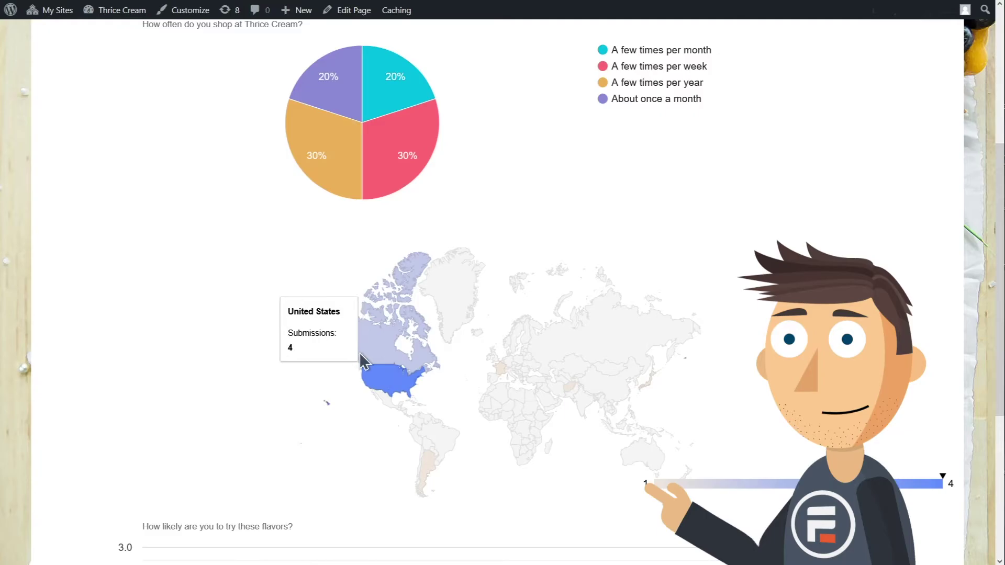
pyautogui.scroll(-3, 432, 353)
pyautogui.scroll(-3, 432, 353)
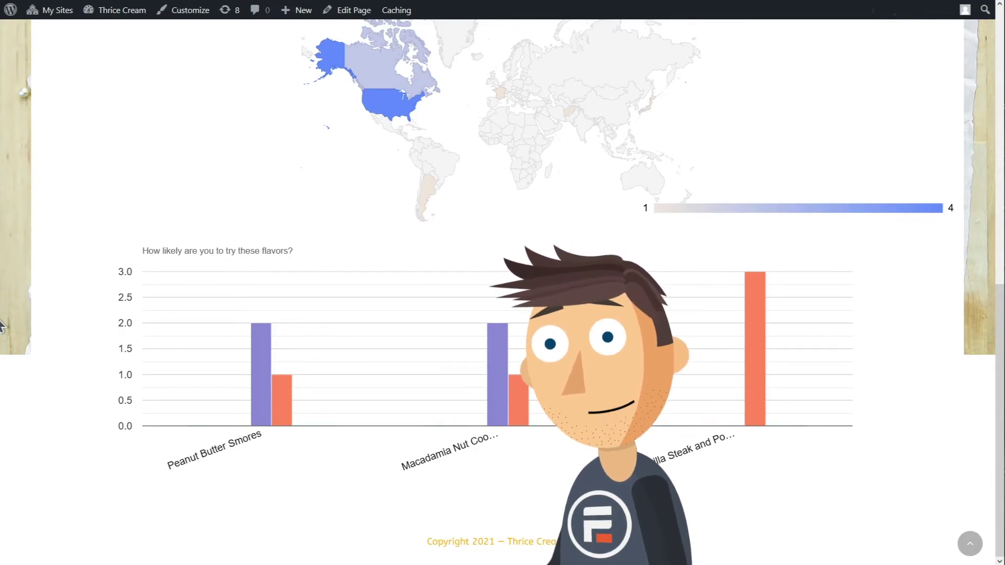
pyautogui.scroll(3, 570, 206)
pyautogui.scroll(1, 570, 205)
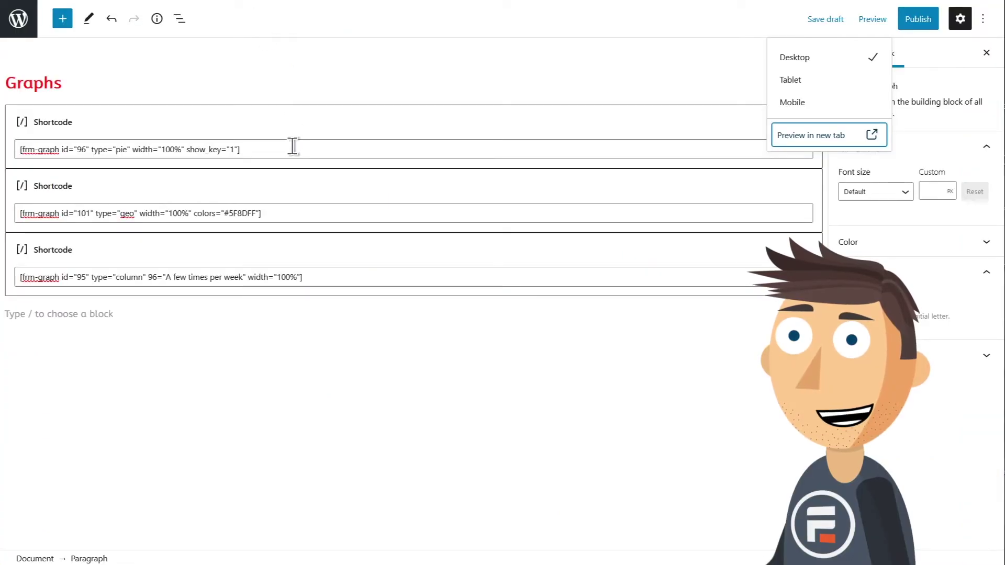
# - Replace the first shortcode with a donut version adding legend_position="top" and pie_hole=".5"
pyautogui.click(293, 146)
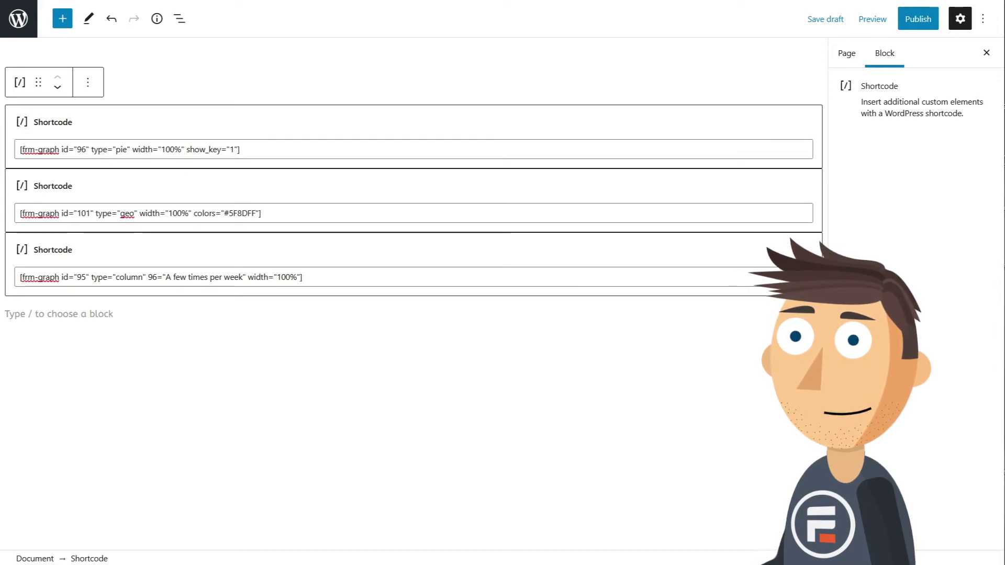
pyautogui.click(282, 149)
pyautogui.hotkey('ctrl', 'a')
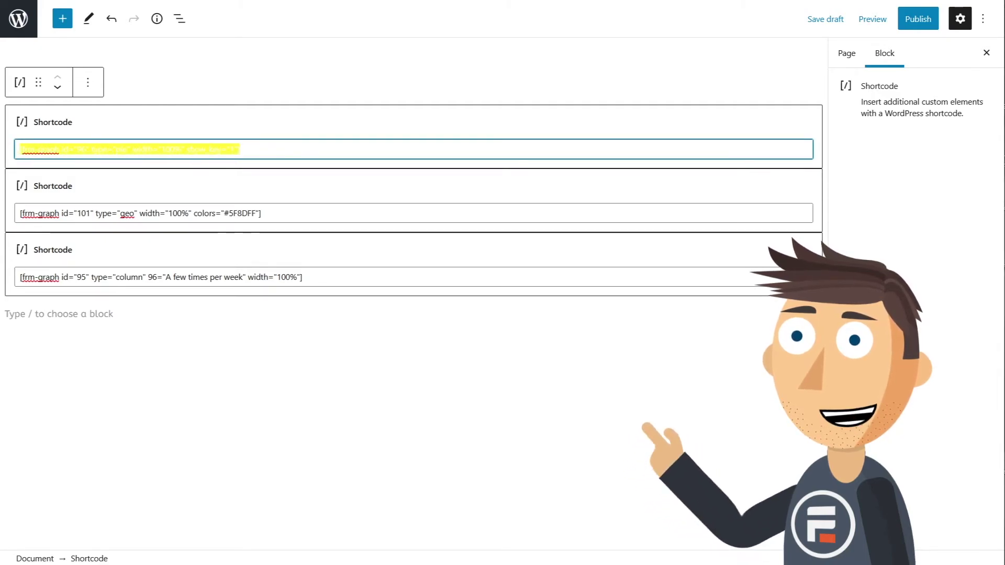
pyautogui.write('[frm-graph id="96" type="pie" width="100%" show_key="1" legend_position="top" pie_hole=".5"]')
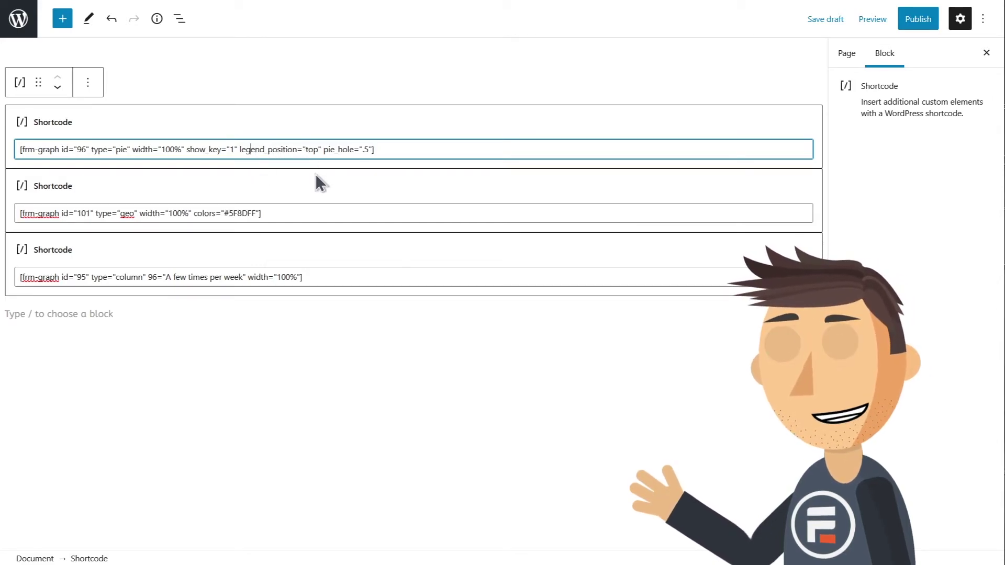
pyautogui.click(365, 161)
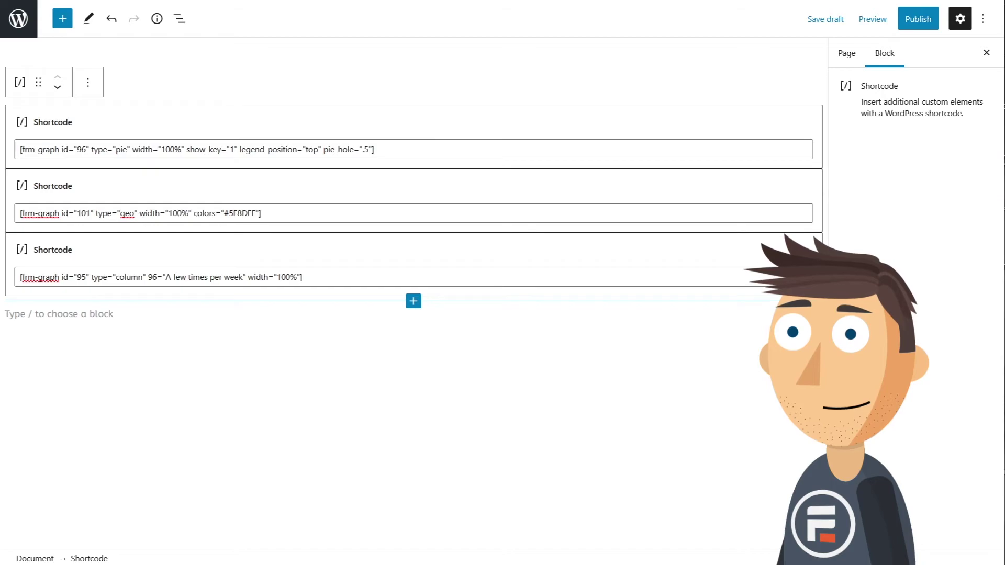
# - Replace the world map shortcode with one using colors="#5F8DFF, #5F8DFF" and show_key="0"
pyautogui.tripleClick(150, 219)
pyautogui.write('[frm-graph id="101" type="geo" width="100%" colors="#5F8DFF, #5F8DFF" show_key="0"]')
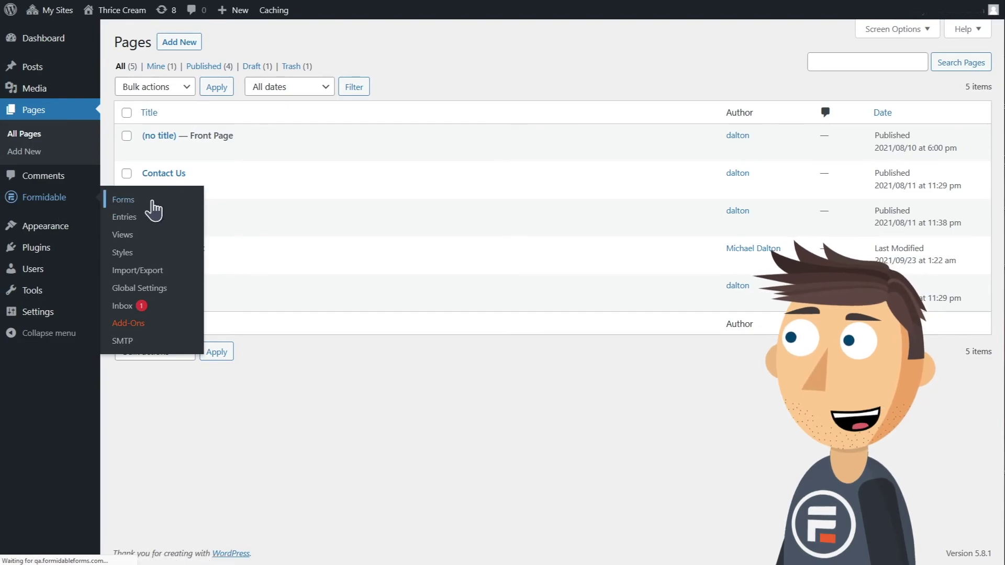
# - Open the Flavor Survey form settings and list its fields in the smart-tag list to read their IDs
pyautogui.click(150, 202)
pyautogui.click(221, 258)
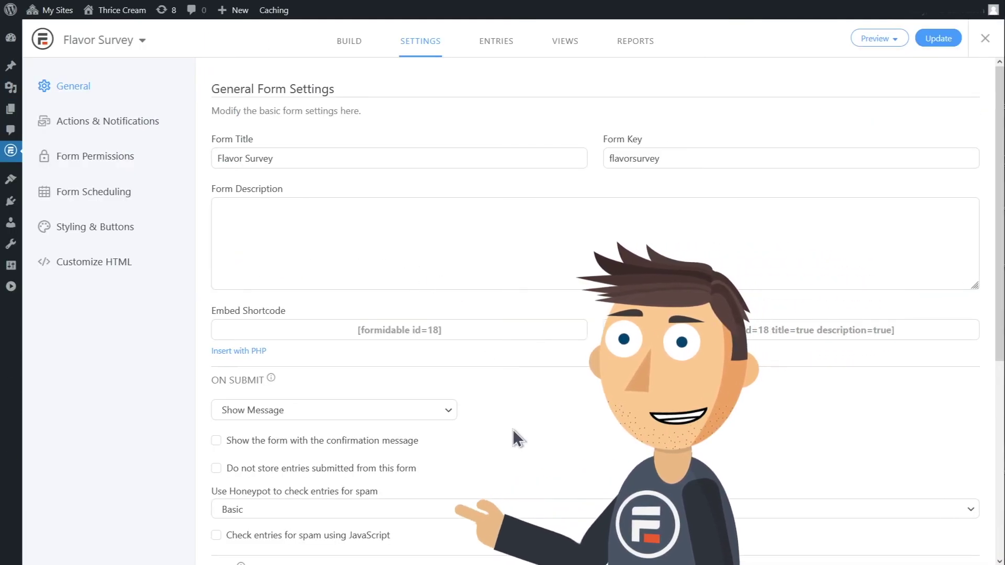
pyautogui.scroll(-1, 502, 403)
pyautogui.scroll(-1, 502, 385)
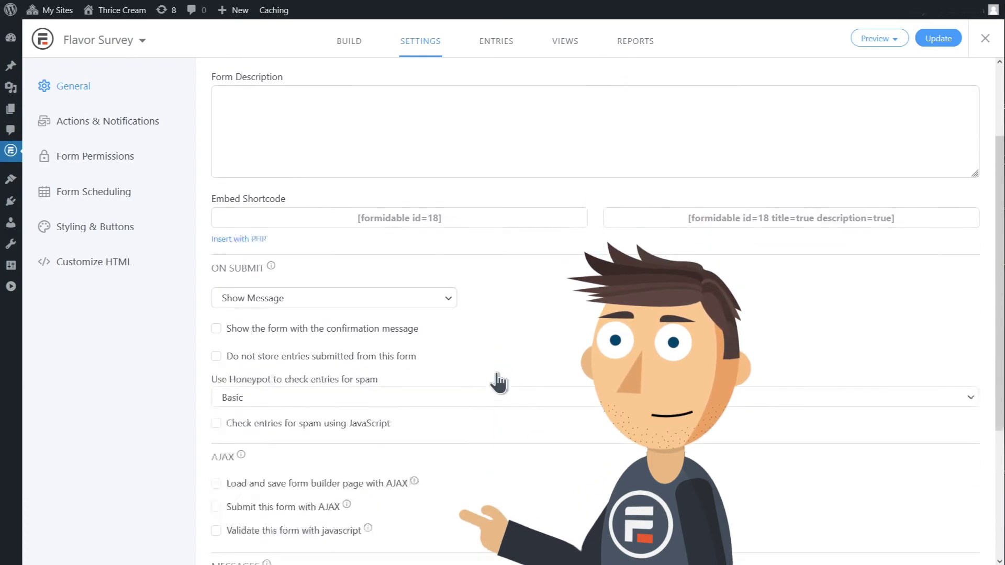
pyautogui.scroll(-2, 498, 382)
pyautogui.click(964, 464)
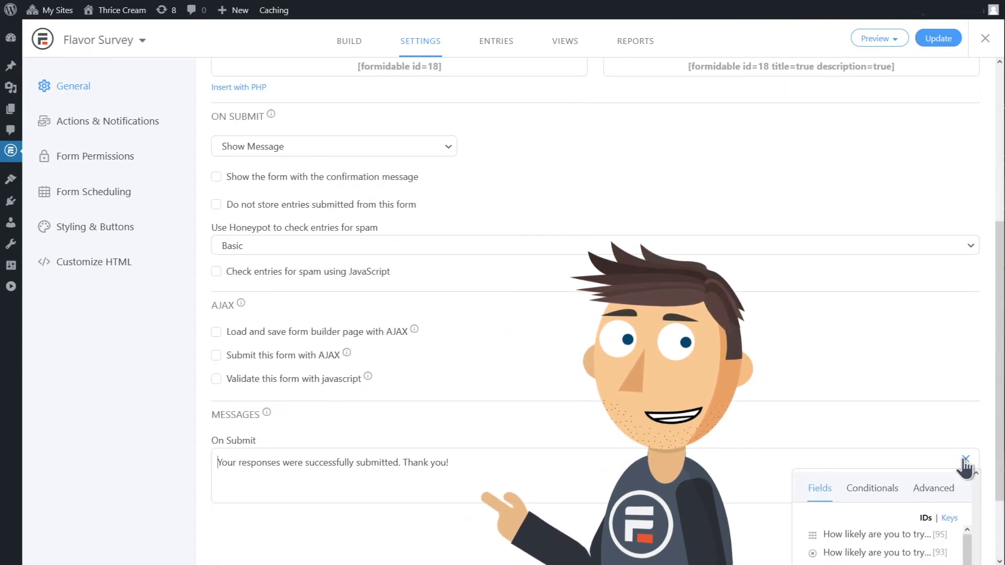
pyautogui.scroll(-2, 911, 476)
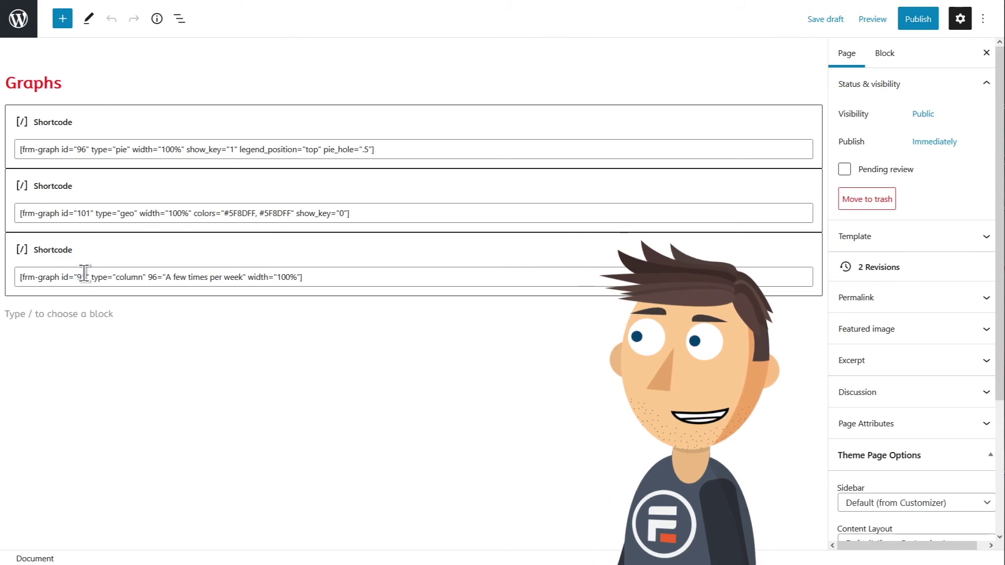
# - Change the column chart shortcode's id="95" to id="99" and delete its width="100%" setting
pyautogui.click(91, 278)
pyautogui.press('BackSpace')
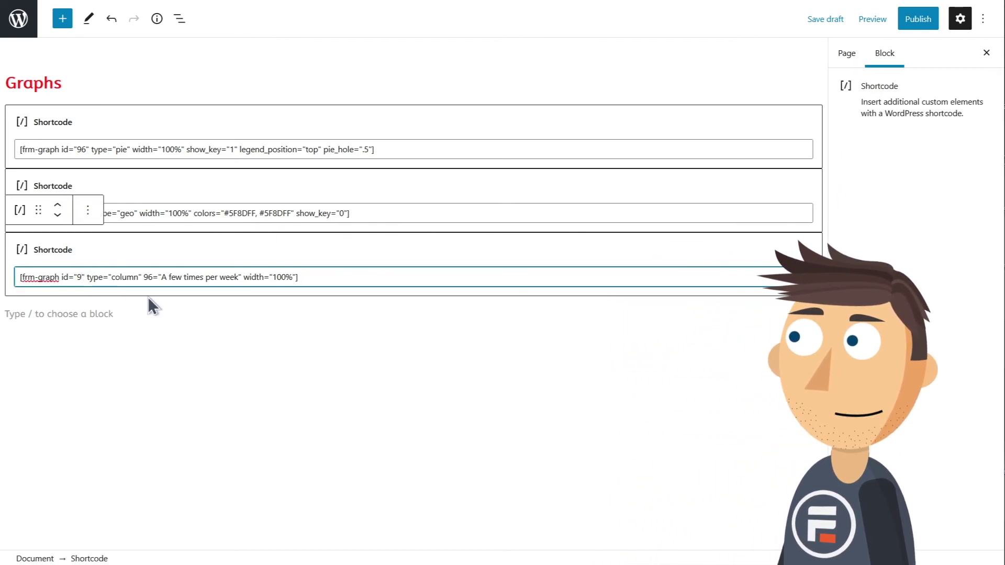
pyautogui.write('9')
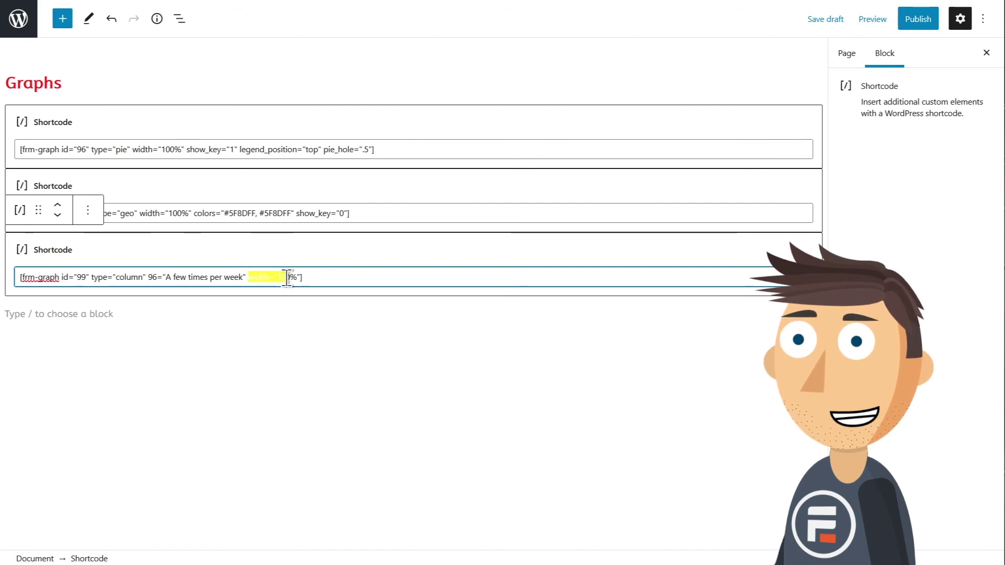
pyautogui.press('BackSpace')
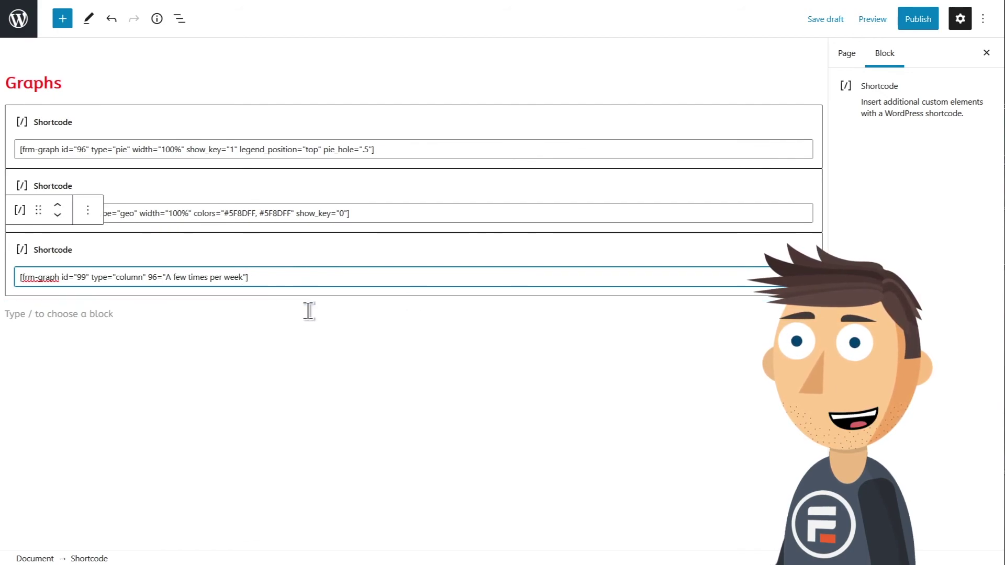
pyautogui.click(884, 22)
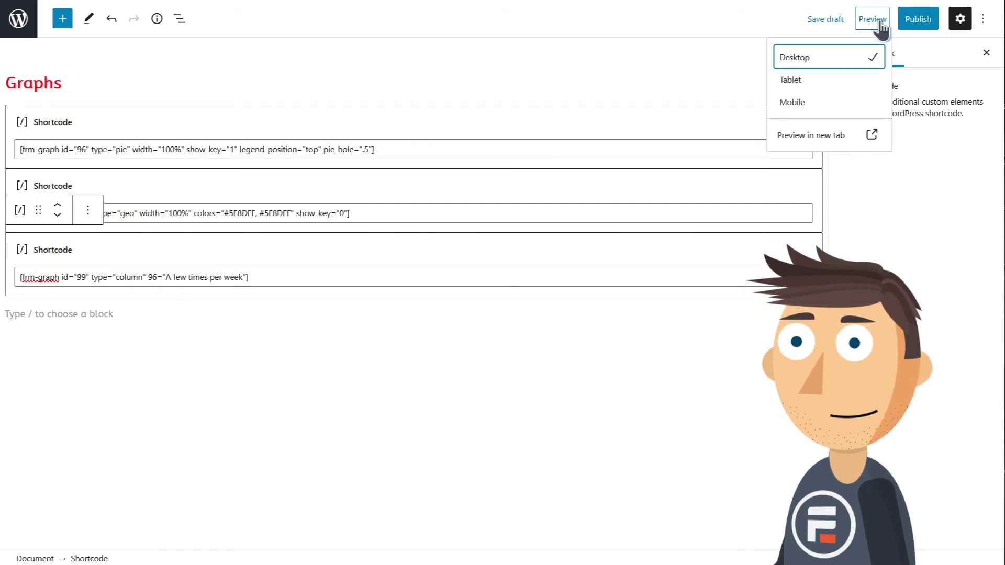
# - Preview in a new tab and scroll through the donut, solid-blue map and 'Vanilla Steak and Potatoes' column chart
pyautogui.click(818, 133)
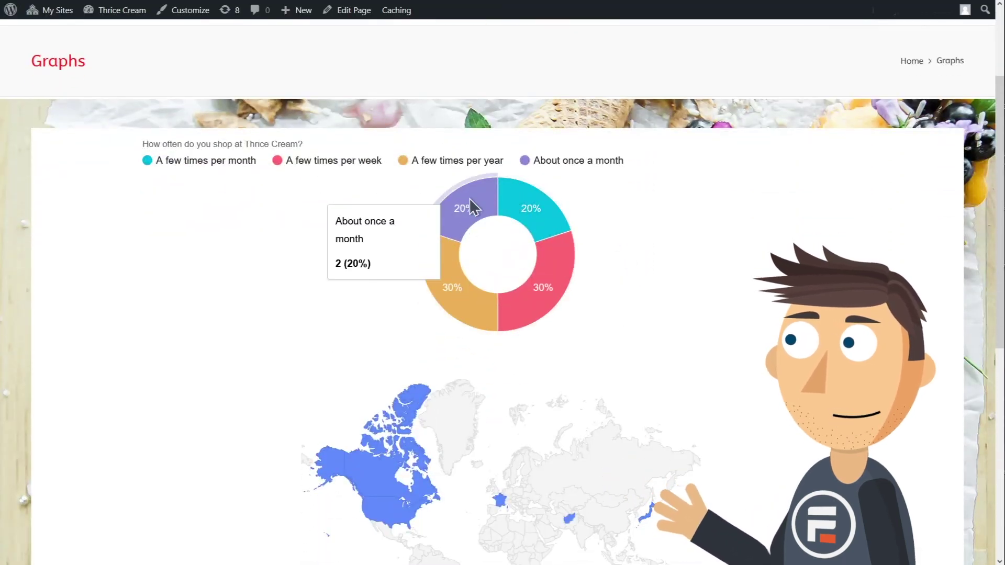
pyautogui.scroll(-3, 330, 264)
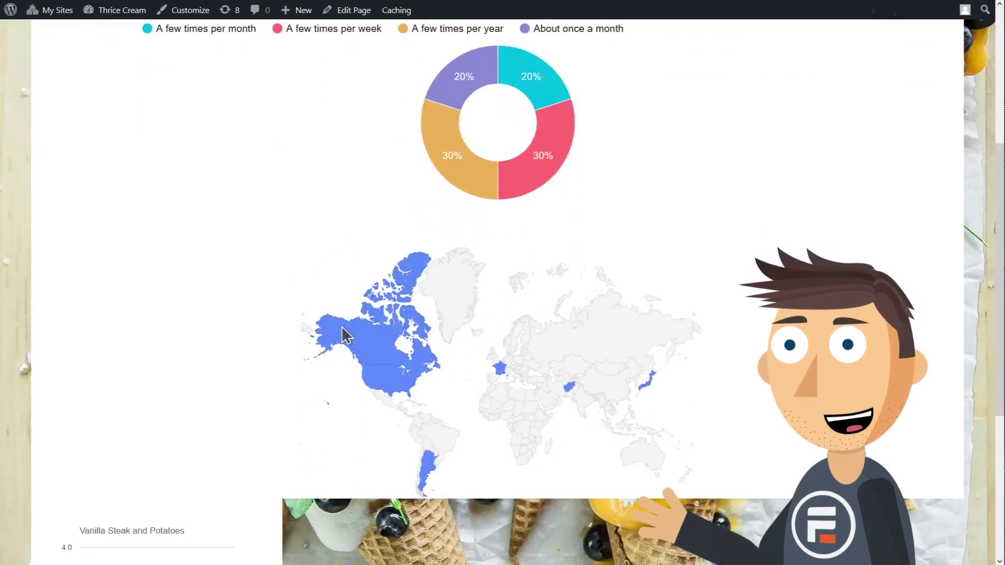
pyautogui.scroll(-3, 314, 361)
pyautogui.scroll(-2, 273, 351)
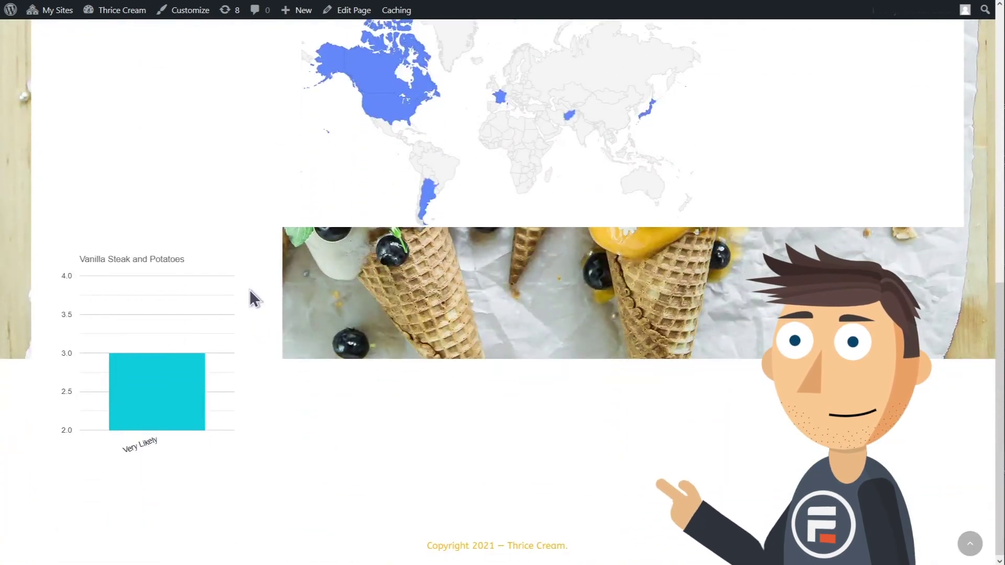